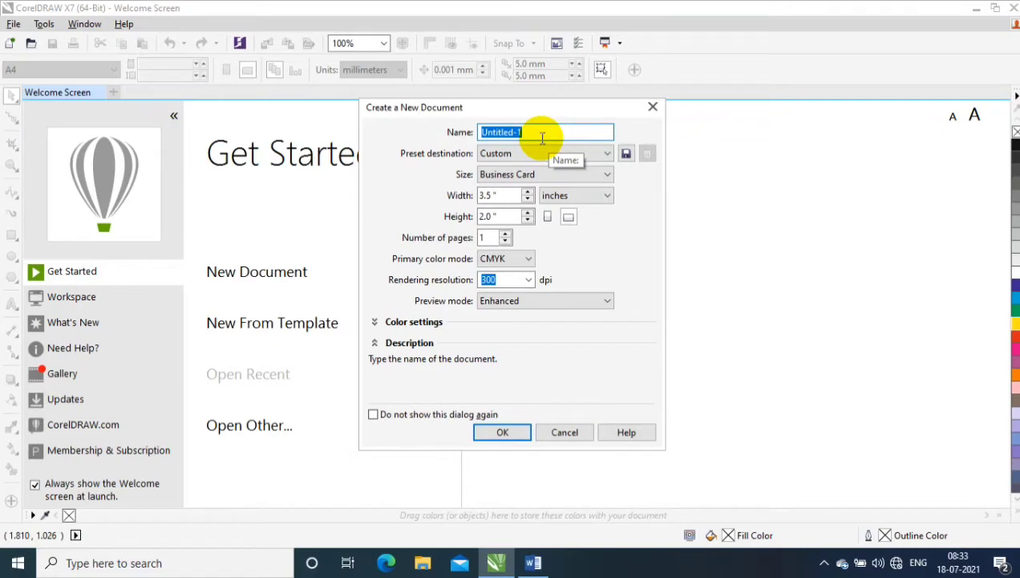
# Step: Create a new document named CARD at Business Card size (3.5 × 2 in) and 300 dpi
pyautogui.write('CARD')
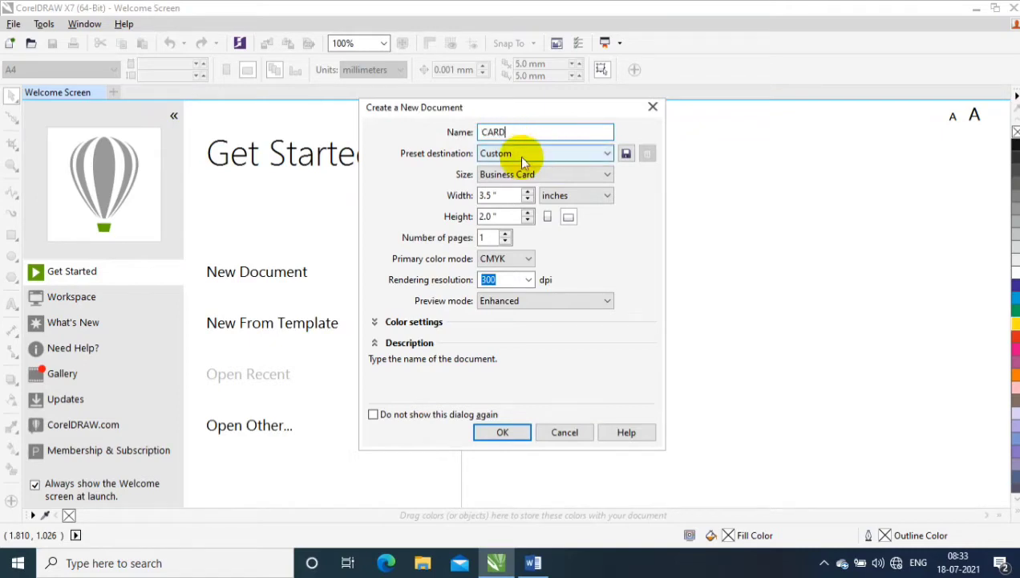
pyautogui.click(566, 175)
pyautogui.click(533, 192)
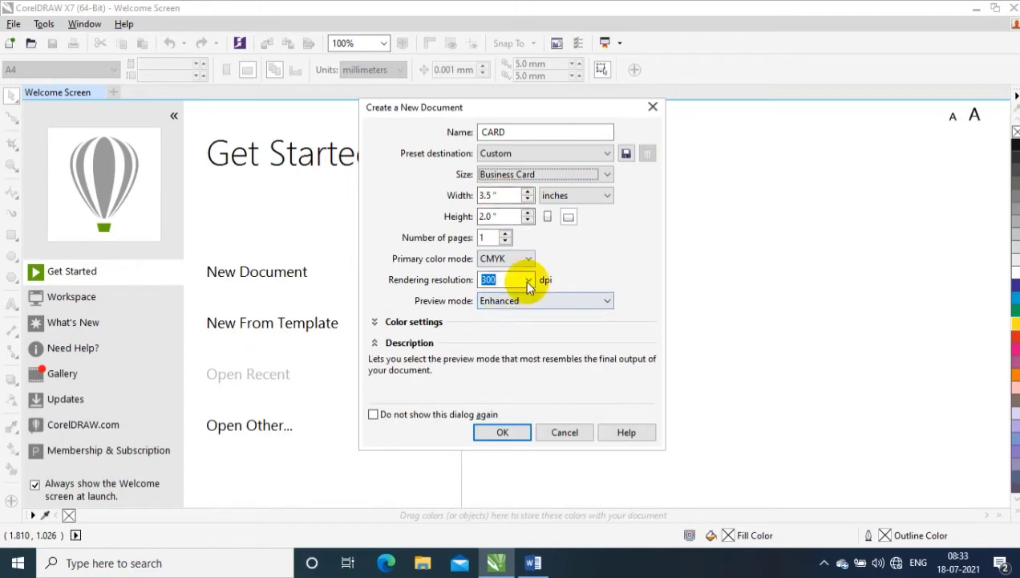
pyautogui.click(529, 281)
pyautogui.click(531, 295)
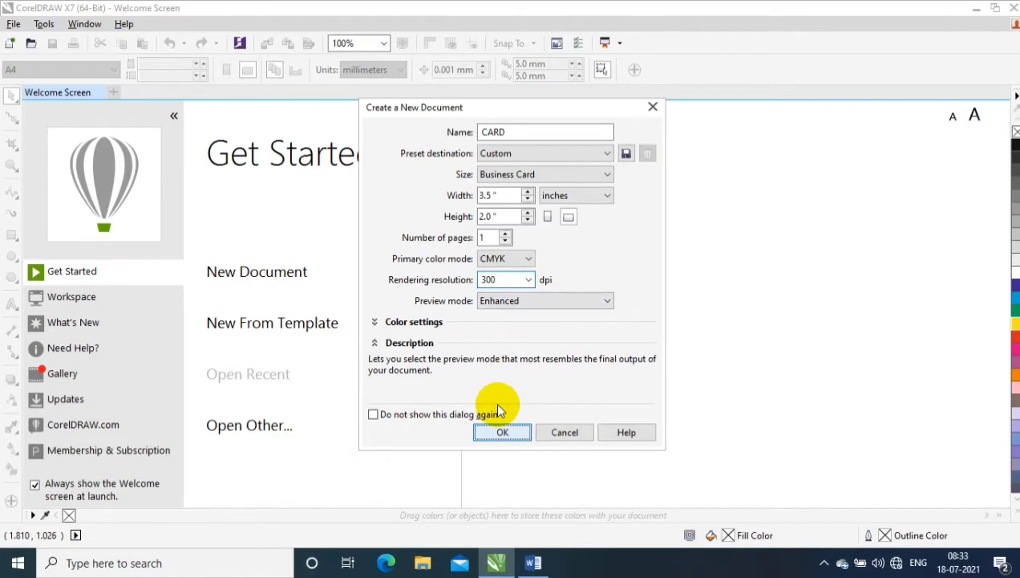
pyautogui.press('Return')
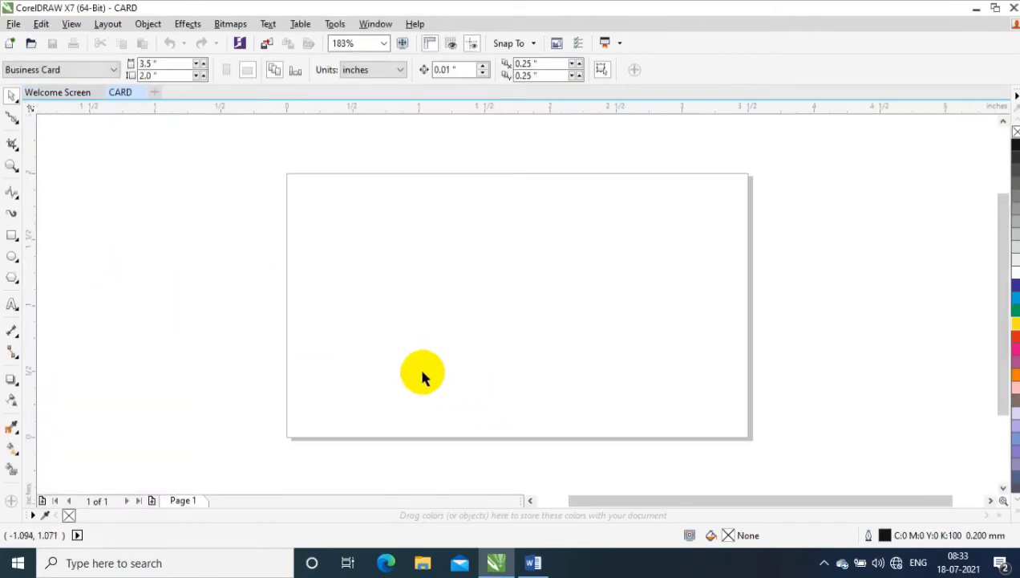
# Step: Add a 3.5 × 2 inch page-sized rectangle and convert it to curves
pyautogui.doubleClick(12, 235)
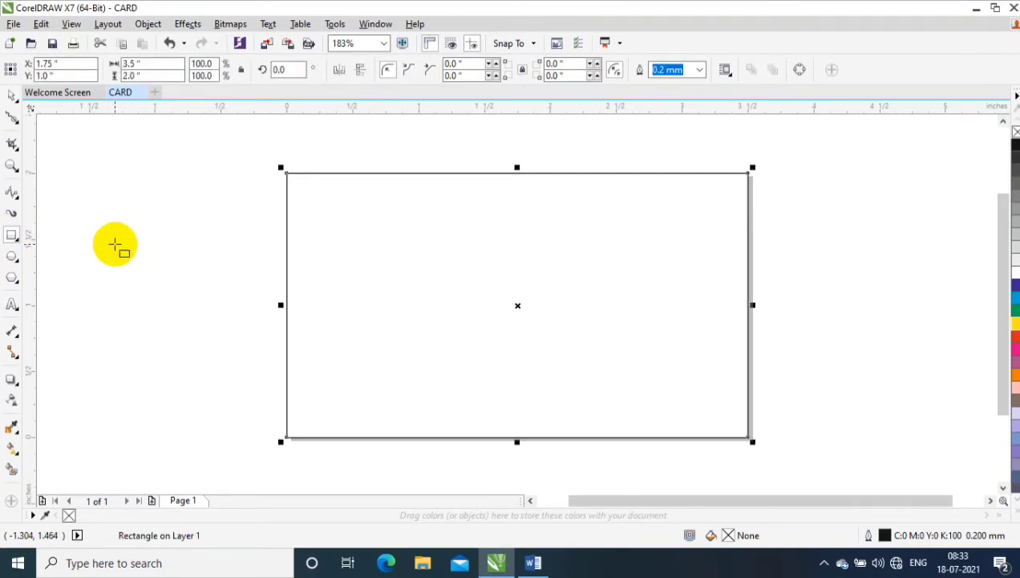
pyautogui.click(12, 98)
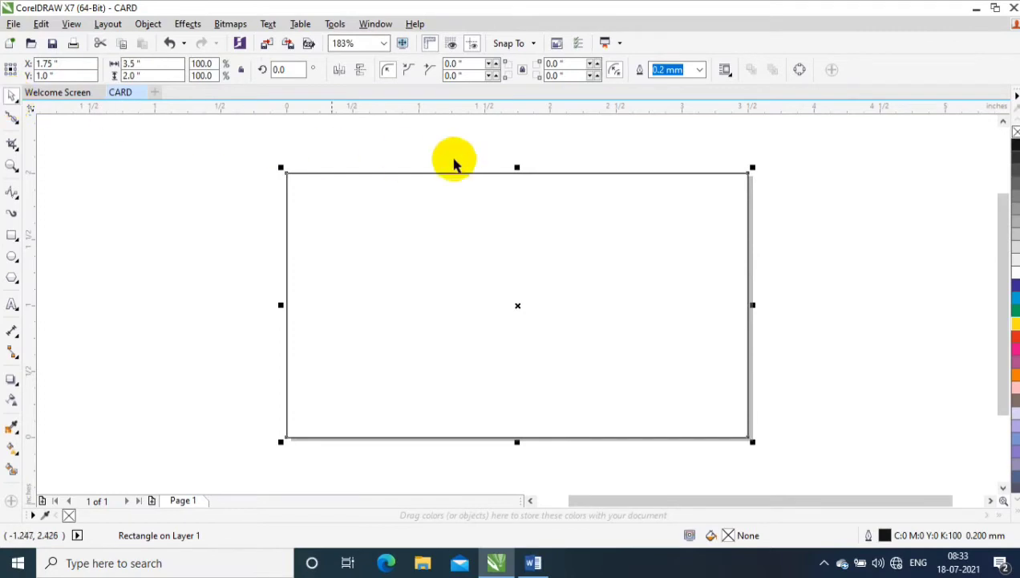
pyautogui.click(540, 165)
pyautogui.click(543, 173)
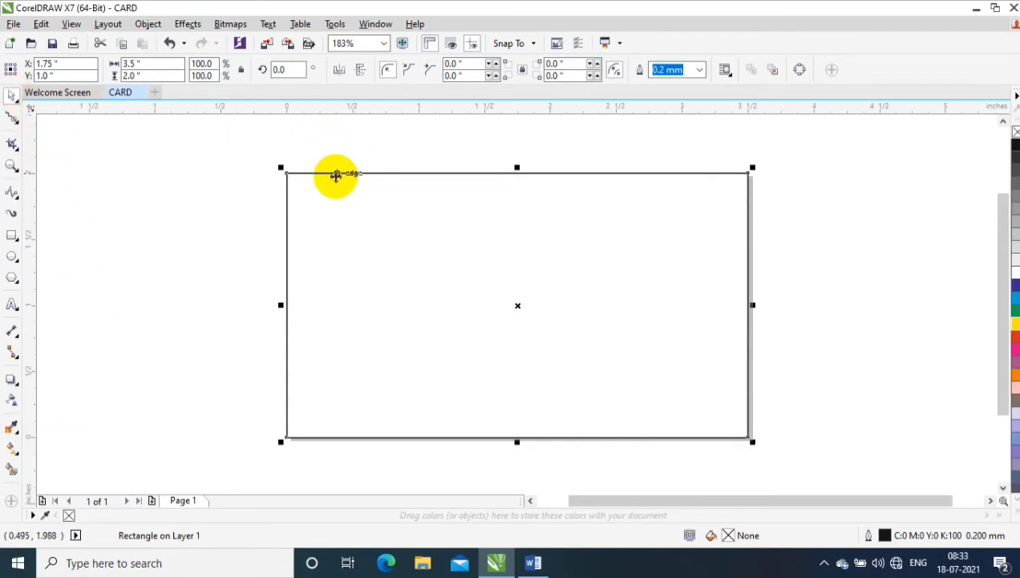
pyautogui.rightClick(286, 159)
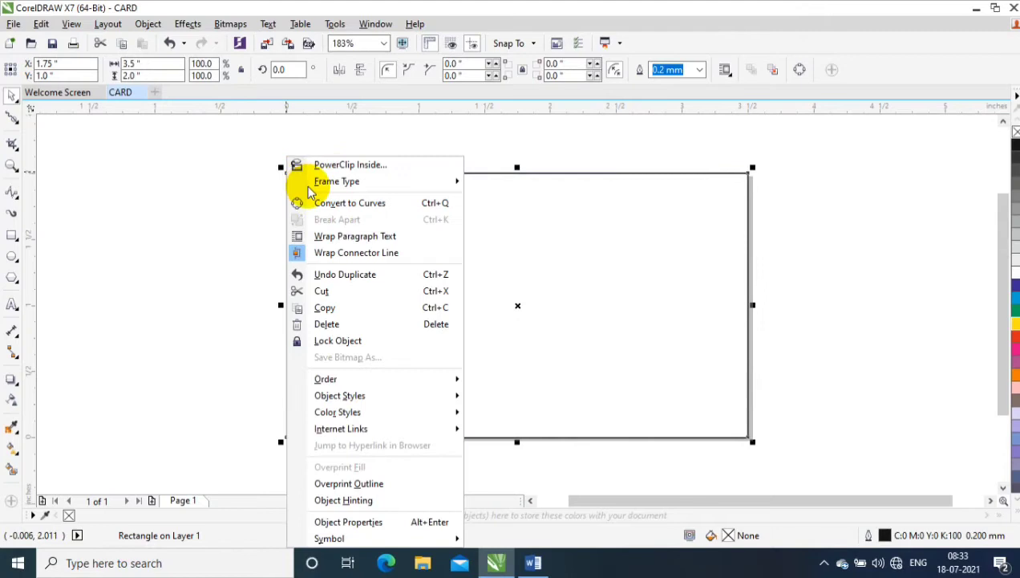
pyautogui.click(328, 205)
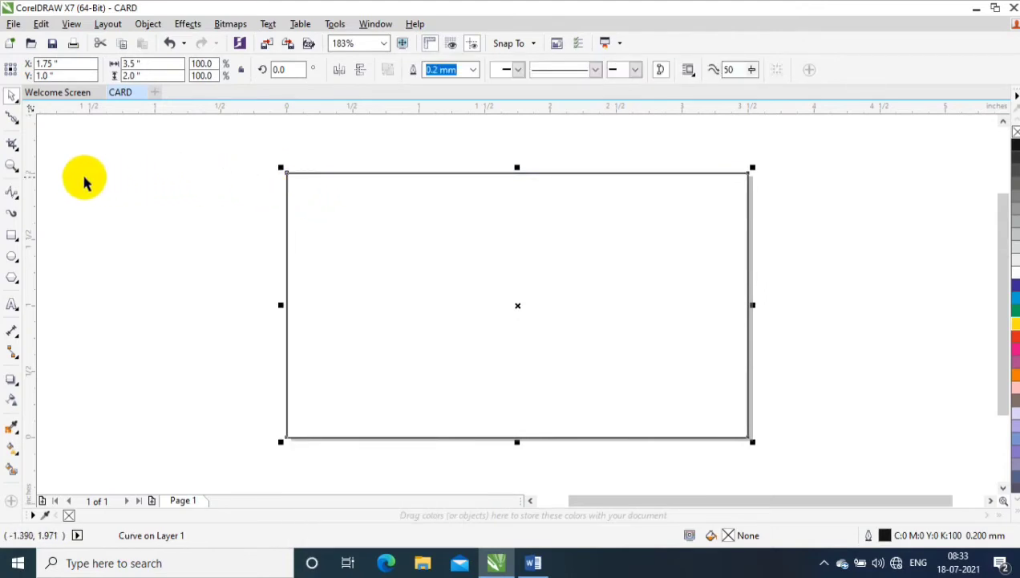
# Step: Drag the curve's top-left node down to the card's lower middle
pyautogui.click(20, 126)
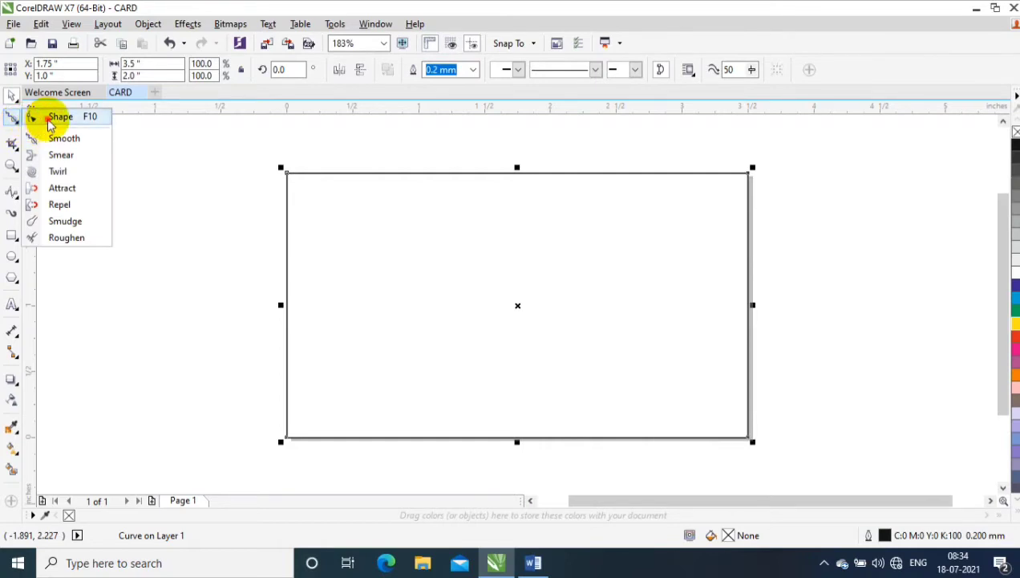
pyautogui.click(50, 122)
pyautogui.moveTo(288, 174); pyautogui.dragTo(564, 369)
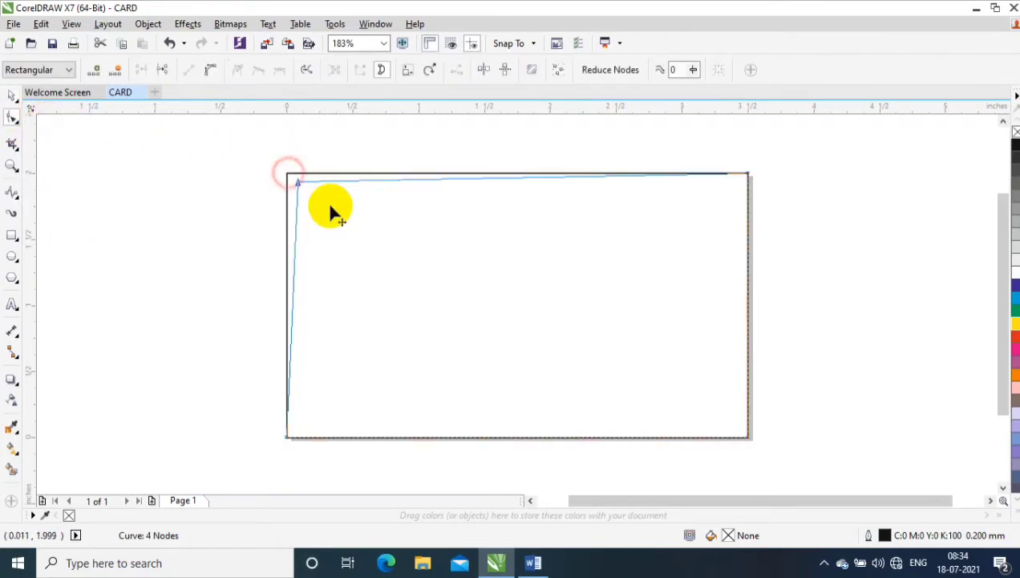
# Step: Smooth the sharp bend at the corner node with the Smooth brush
pyautogui.click(21, 127)
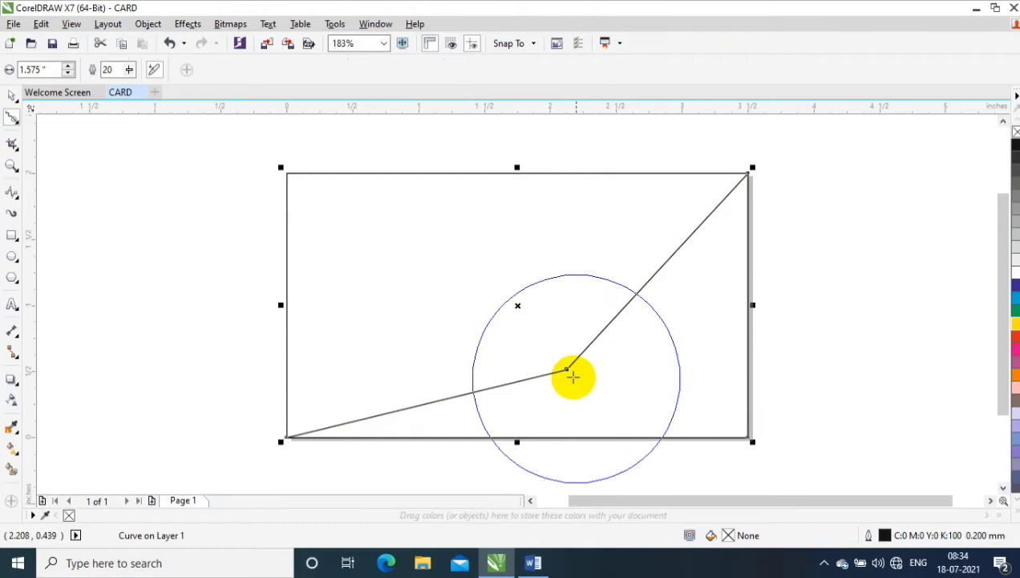
pyautogui.moveTo(566, 370); pyautogui.dragTo(556, 346)
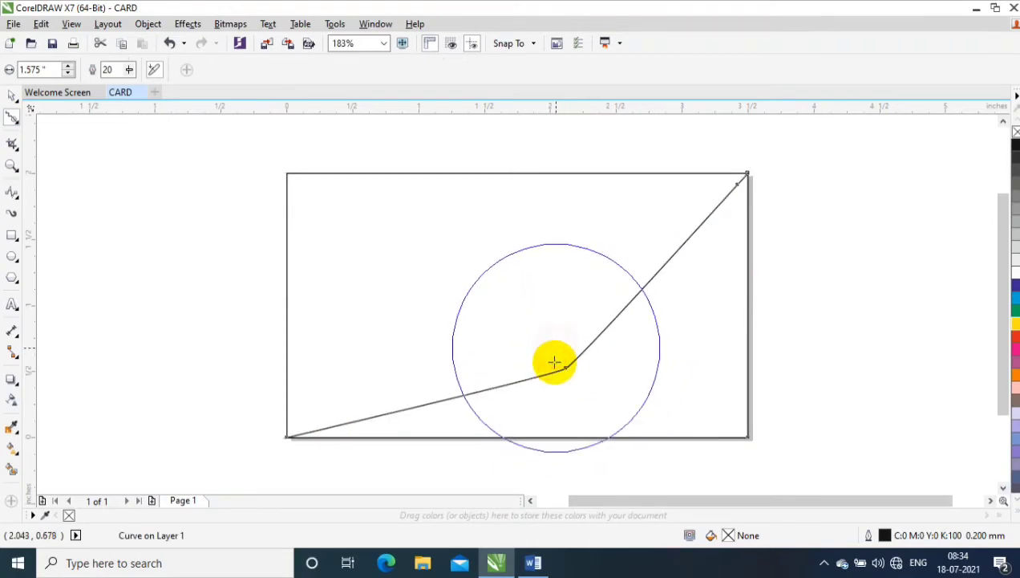
pyautogui.moveTo(546, 369)
pyautogui.mouseDown()
pyautogui.moveTo(557, 366)
pyautogui.moveTo(497, 386)
pyautogui.mouseUp()
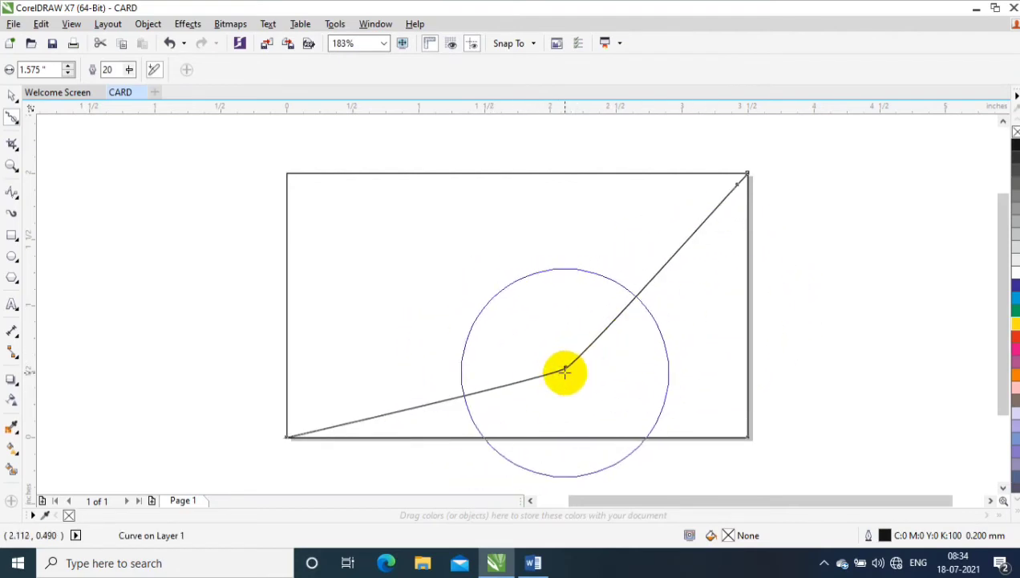
pyautogui.moveTo(565, 366)
pyautogui.mouseDown()
pyautogui.moveTo(552, 345)
pyautogui.moveTo(610, 330)
pyautogui.moveTo(574, 378)
pyautogui.mouseUp()
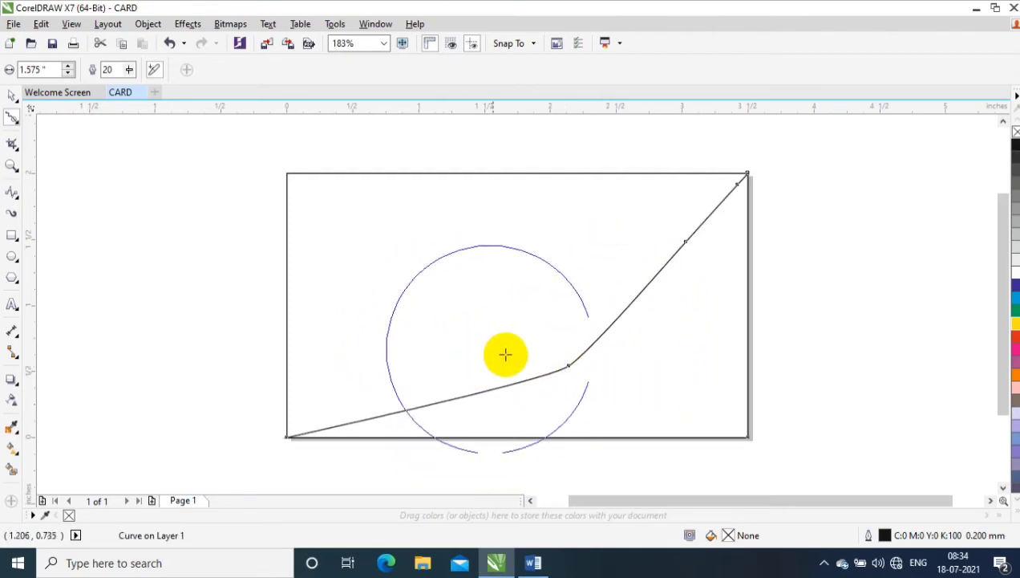
# Step: Type the CAD TUTOR title and set it to Bernard MT Condensed, size 28
pyautogui.click(10, 98)
pyautogui.press('Escape')
pyautogui.press('F8')
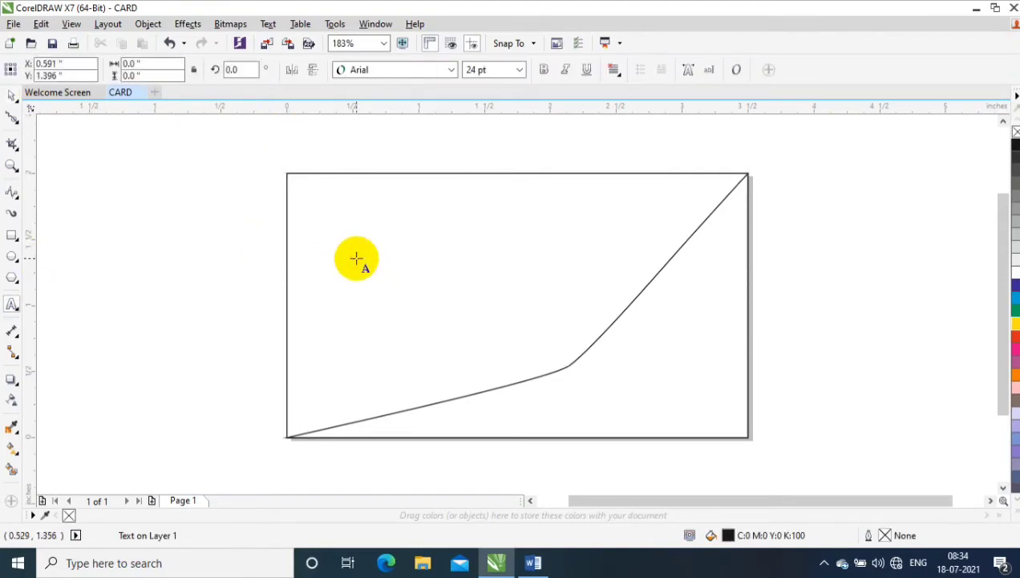
pyautogui.write('CAD TUTOR')
pyautogui.hotkey('ctrl', 'a')
pyautogui.click(450, 69)
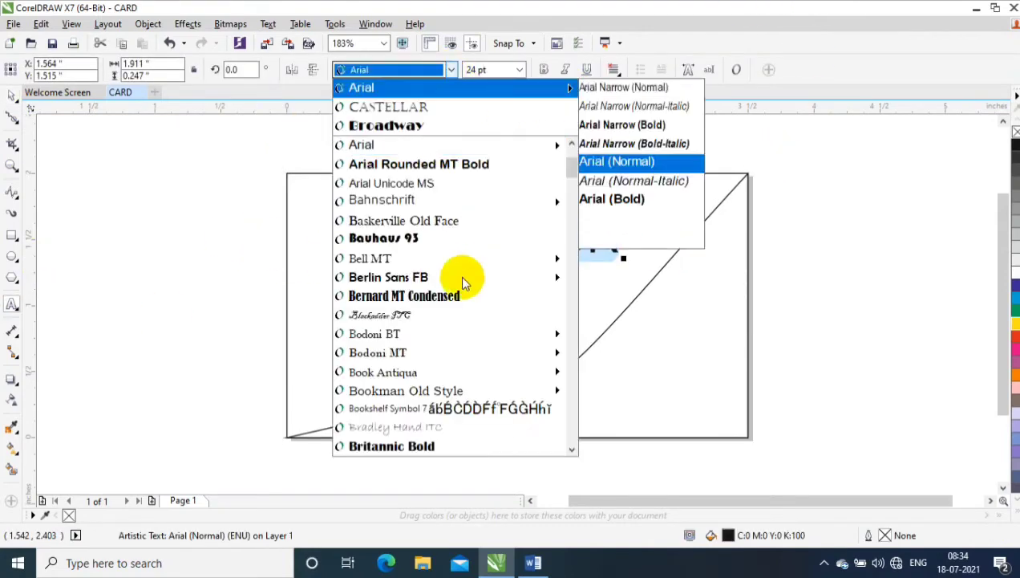
pyautogui.click(445, 296)
pyautogui.click(486, 70)
pyautogui.press('BackSpace')
pyautogui.write('28')
pyautogui.press('Return')
# Step: Delete the extra rectangle and move the title to the card's top centre
pyautogui.click(13, 96)
pyautogui.click(453, 234)
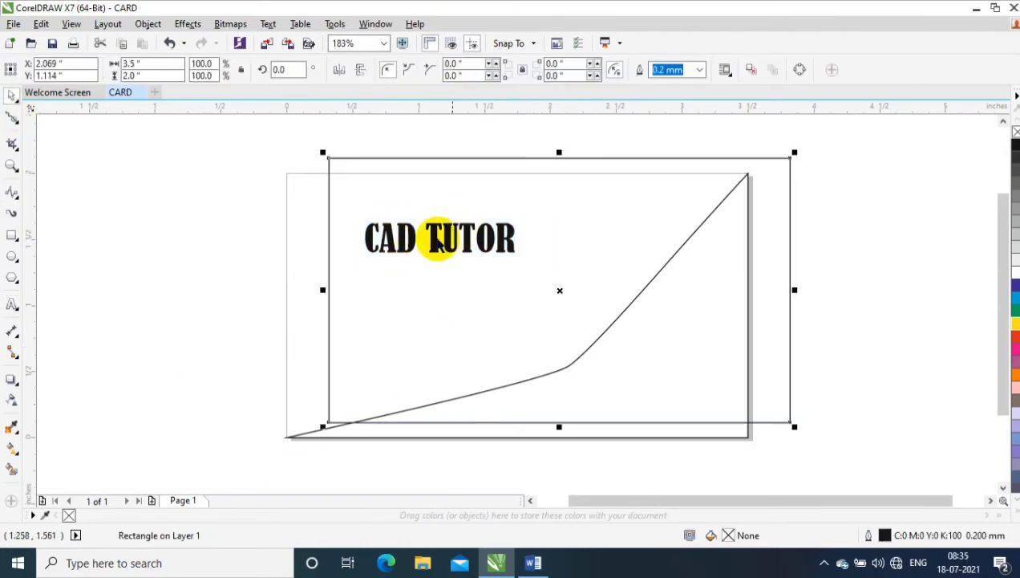
pyautogui.press('Delete')
pyautogui.moveTo(456, 236); pyautogui.dragTo(519, 205)
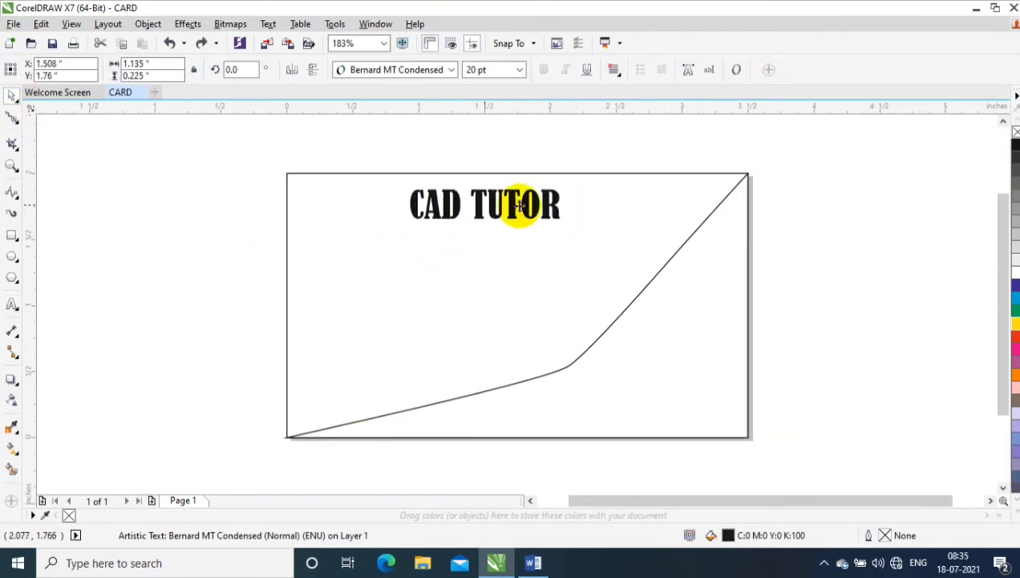
pyautogui.click(579, 156)
# Step: Bring up the Word contact-details document and select all its text
pyautogui.click(12, 257)
pyautogui.click(86, 285)
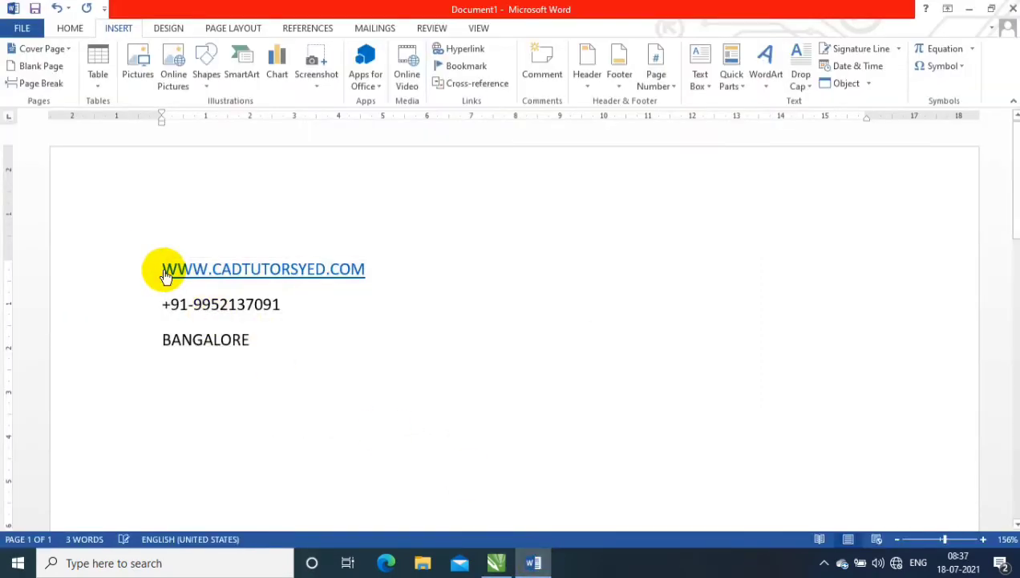
pyautogui.hotkey('ctrl', 'a')
pyautogui.hotkey('ctrl', 'c')
# Step: Paste the contact details onto the card and move them to the lower left
pyautogui.click(967, 10)
pyautogui.click(299, 305)
pyautogui.hotkey('ctrl', 'v')
pyautogui.press('Return')
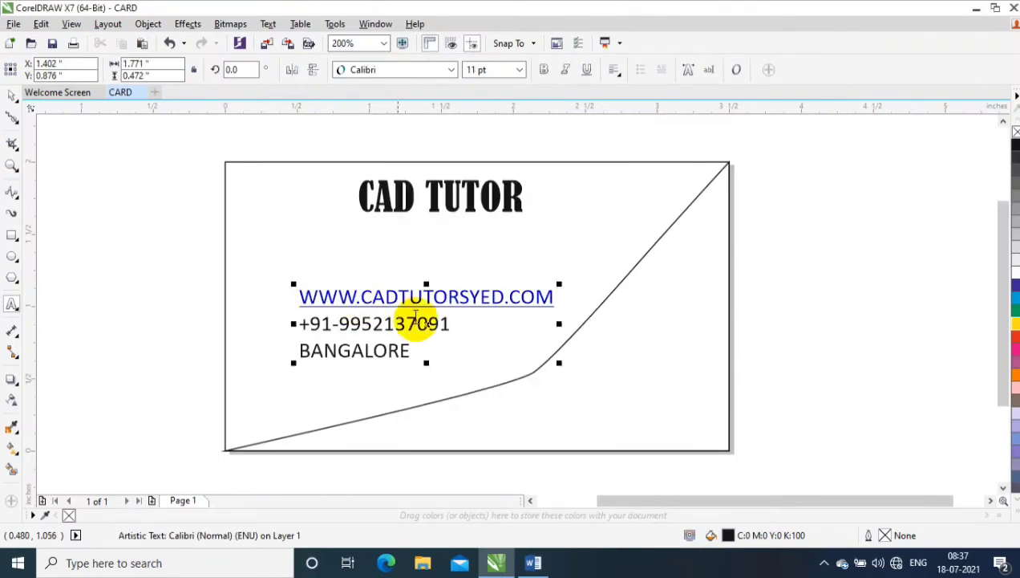
pyautogui.moveTo(426, 325)
pyautogui.mouseDown()
pyautogui.moveTo(379, 384)
pyautogui.moveTo(263, 357)
pyautogui.mouseUp()
# Step: Set the contact text font to Berlin Sans FB
pyautogui.click(450, 70)
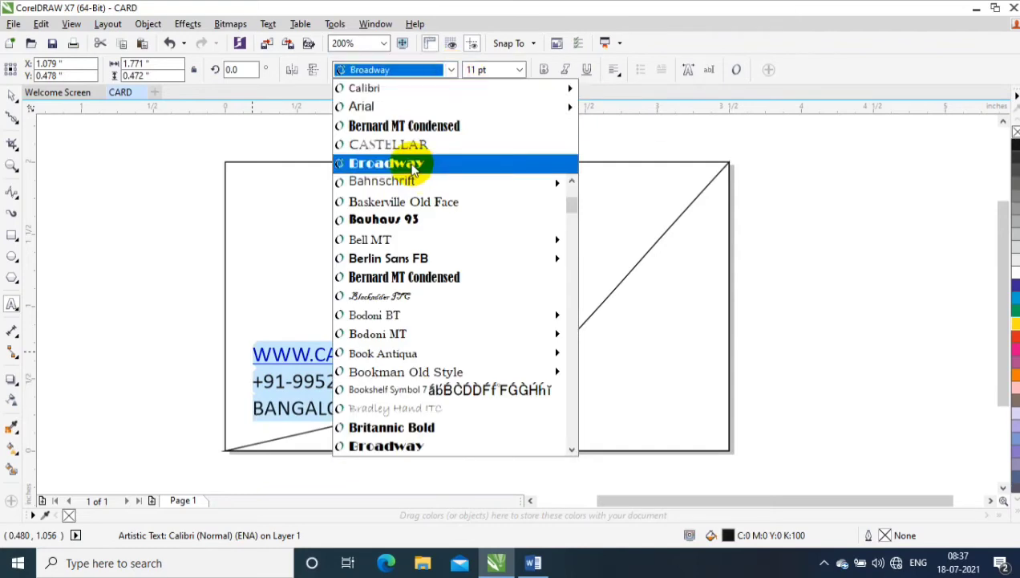
pyautogui.click(387, 229)
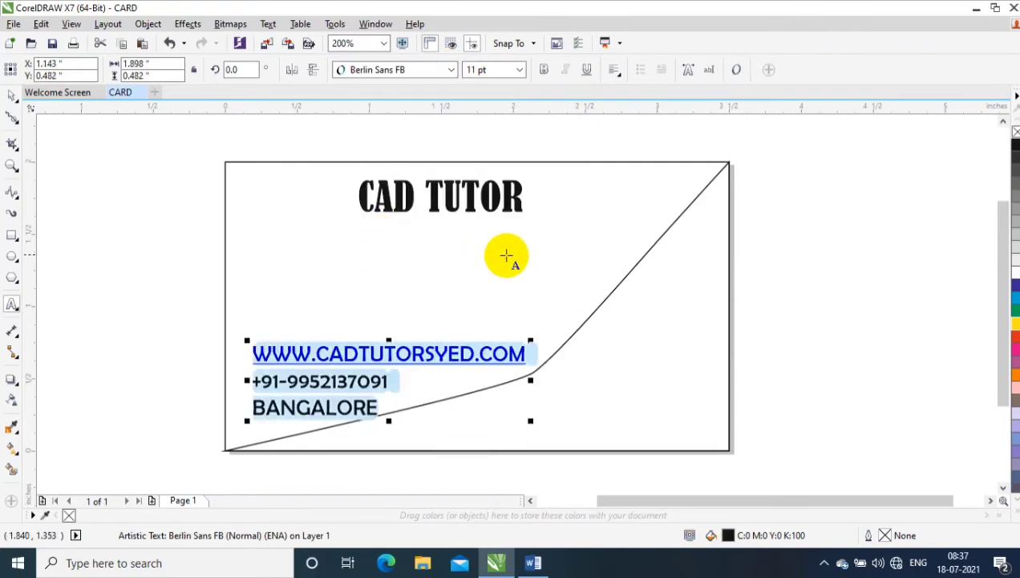
pyautogui.click(688, 271)
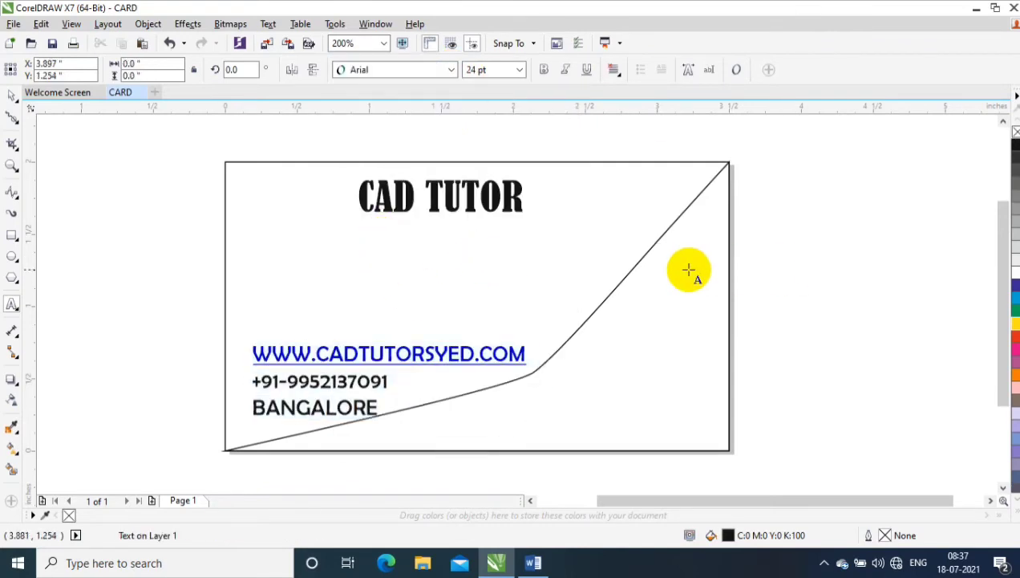
pyautogui.click(13, 97)
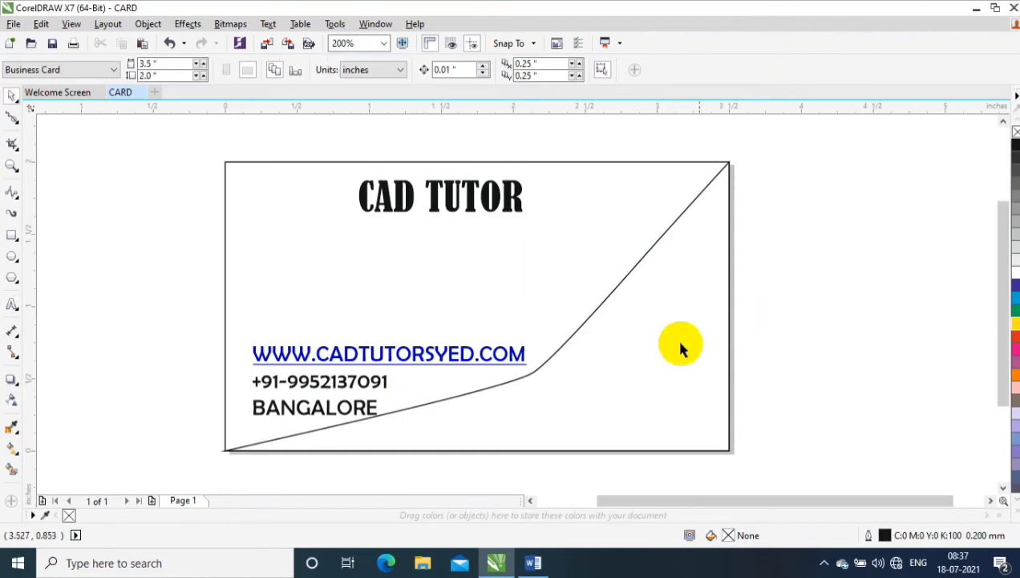
# Step: Fill the diagonal curved shape with blue from the palette
pyautogui.click(681, 345)
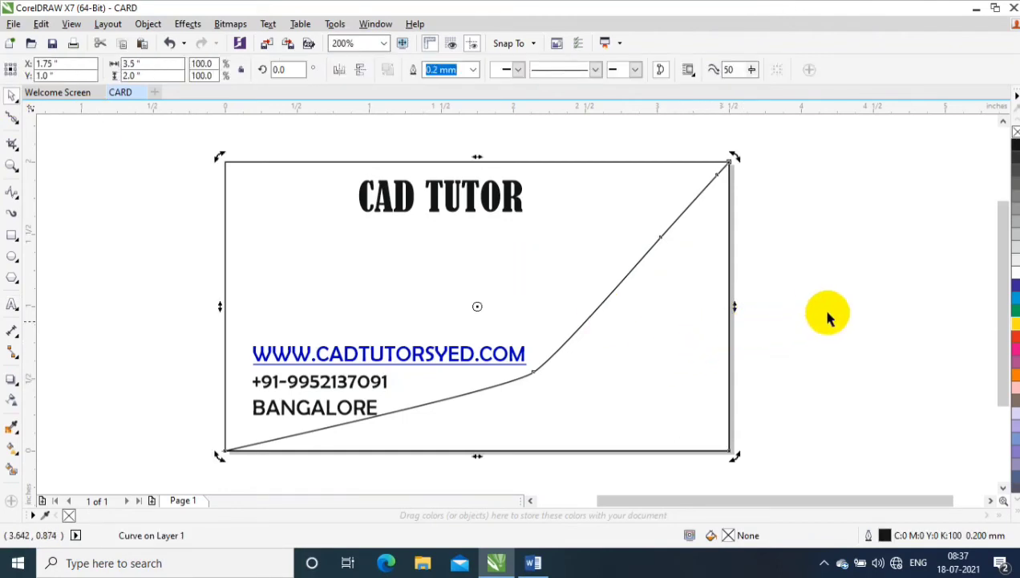
pyautogui.click(1014, 304)
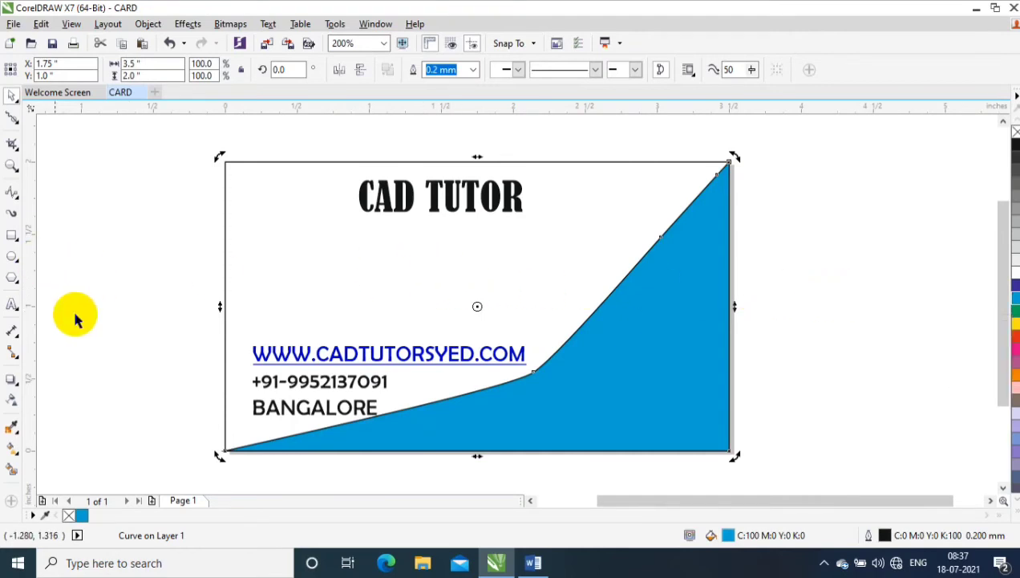
pyautogui.click(88, 348)
# Step: Add a linear transparency fading the blue shape toward the upper right
pyautogui.click(13, 400)
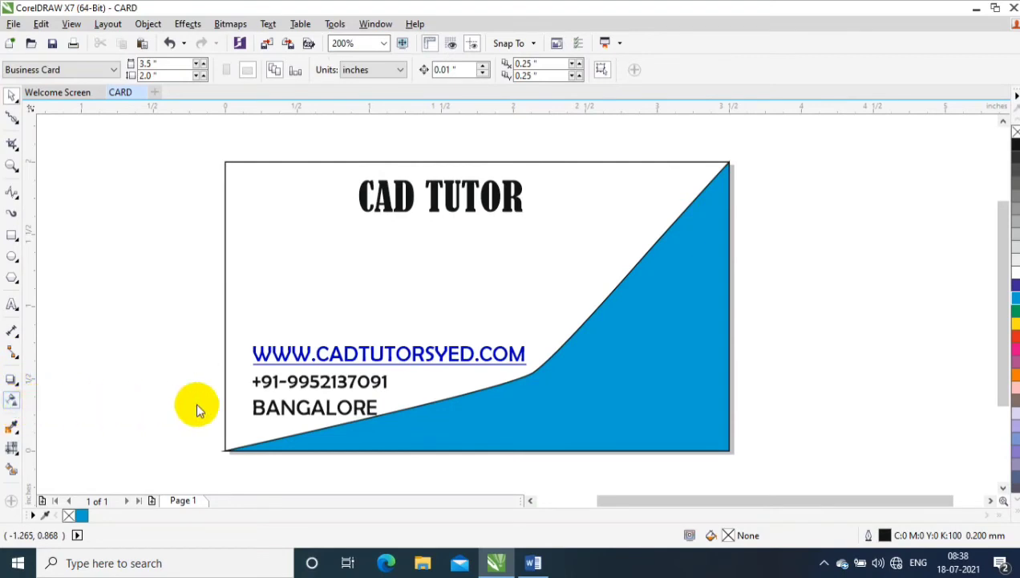
pyautogui.click(598, 388)
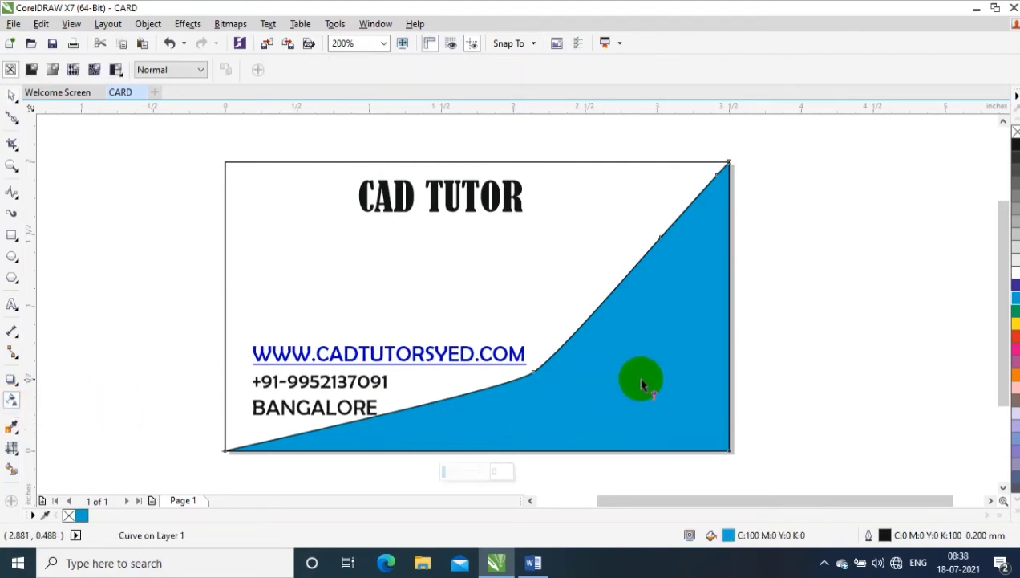
pyautogui.click(642, 357)
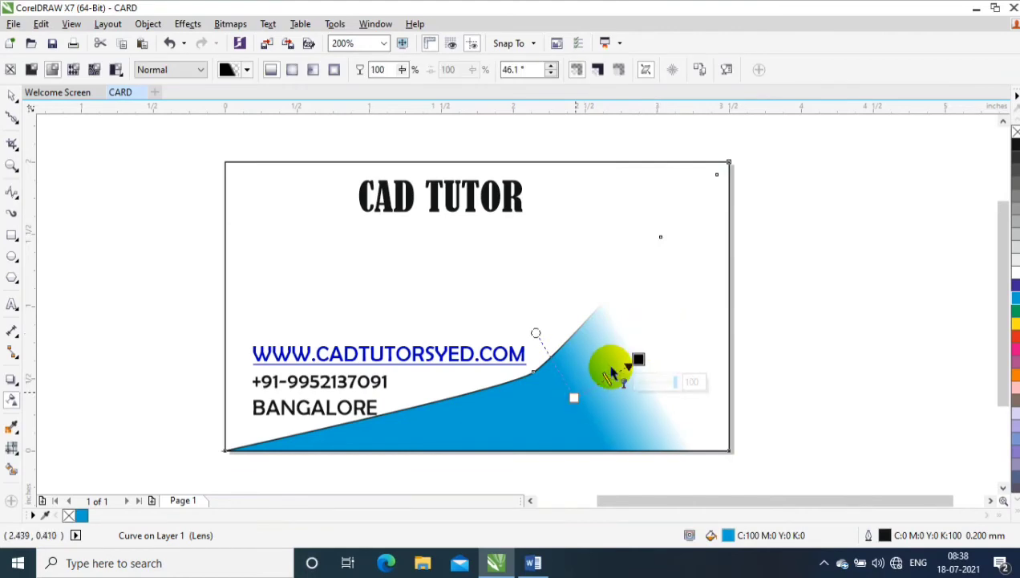
pyautogui.moveTo(608, 379)
pyautogui.mouseDown()
pyautogui.moveTo(586, 392)
pyautogui.moveTo(672, 280)
pyautogui.mouseUp()
pyautogui.moveTo(574, 398)
pyautogui.mouseDown()
pyautogui.moveTo(574, 432)
pyautogui.moveTo(496, 437)
pyautogui.mouseUp()
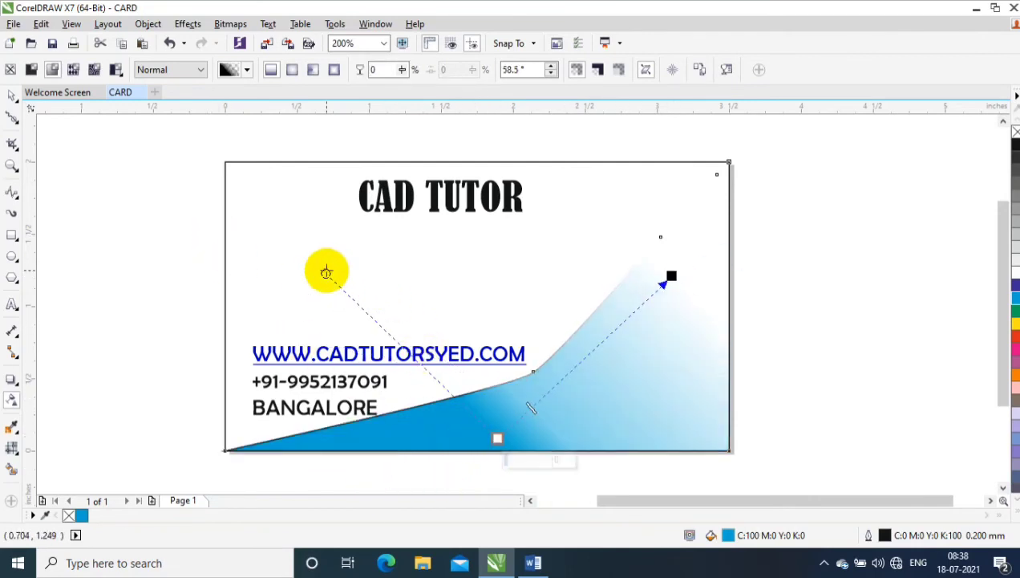
pyautogui.moveTo(326, 273); pyautogui.dragTo(319, 284)
pyautogui.click(791, 219)
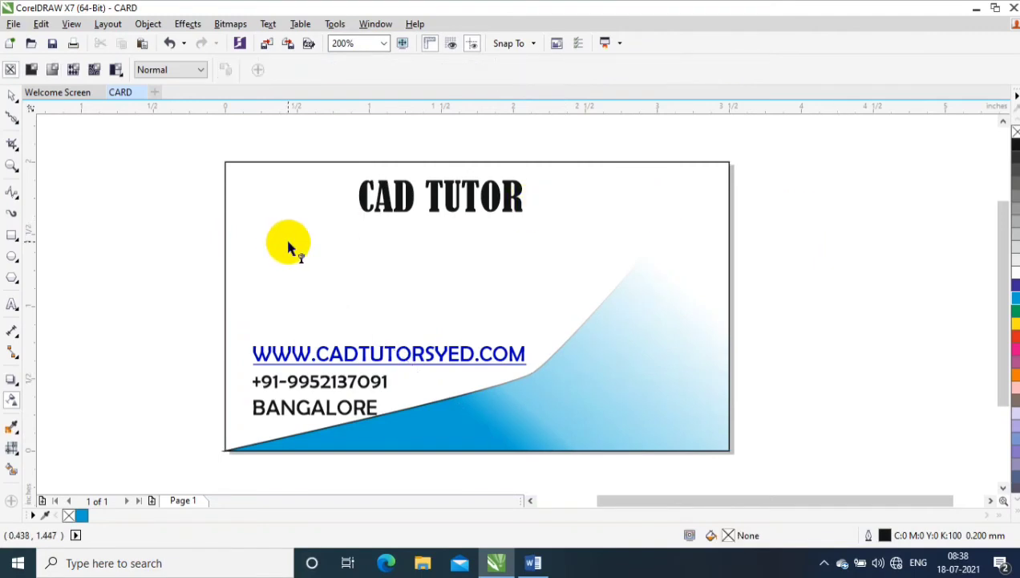
# Step: Fill the card background with a green gradient, green at top fading to white
pyautogui.click(288, 245)
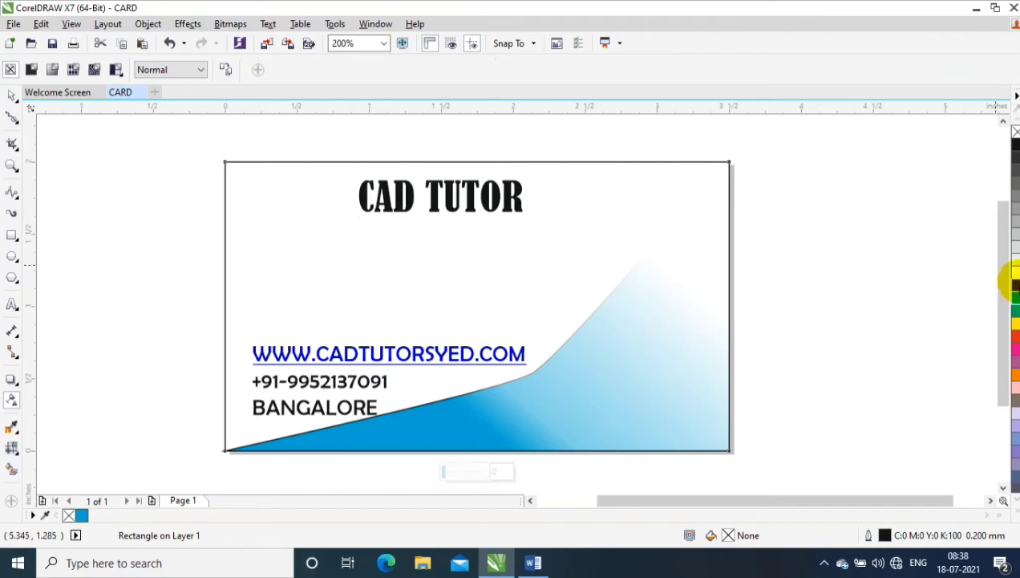
pyautogui.click(1014, 312)
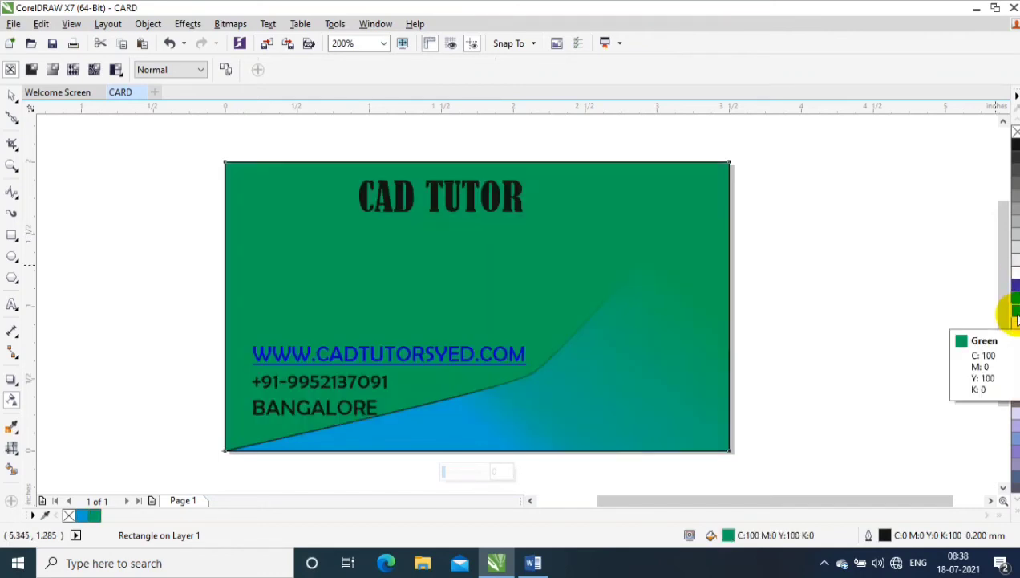
pyautogui.hscroll(1, 205, 309)
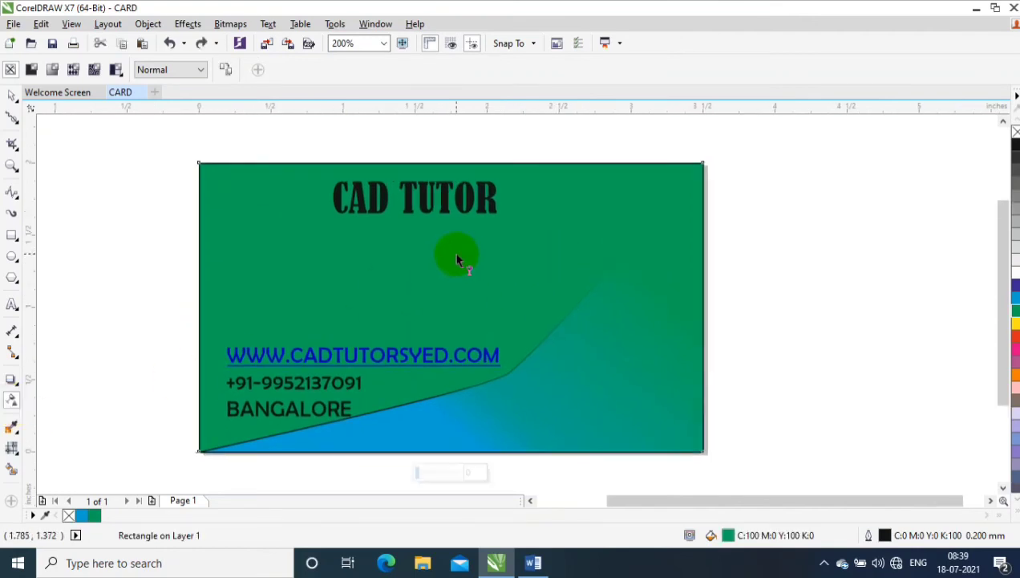
pyautogui.moveTo(357, 281)
pyautogui.mouseDown()
pyautogui.moveTo(245, 255)
pyautogui.moveTo(250, 291)
pyautogui.moveTo(303, 295)
pyautogui.mouseUp()
pyautogui.moveTo(475, 206)
pyautogui.mouseDown()
pyautogui.moveTo(342, 267)
pyautogui.moveTo(426, 264)
pyautogui.moveTo(631, 323)
pyautogui.mouseUp()
pyautogui.click(798, 227)
pyautogui.click(12, 95)
pyautogui.click(448, 210)
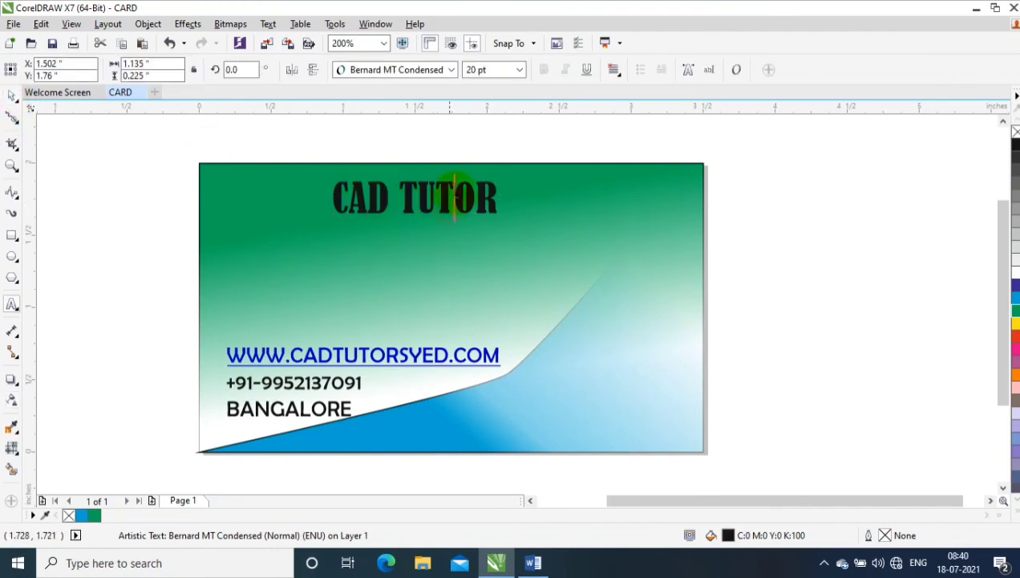
# Step: Arrange the background over the title and give the blue panel a white outline
pyautogui.hotkey('shift', 'pagedown')
pyautogui.click(461, 191)
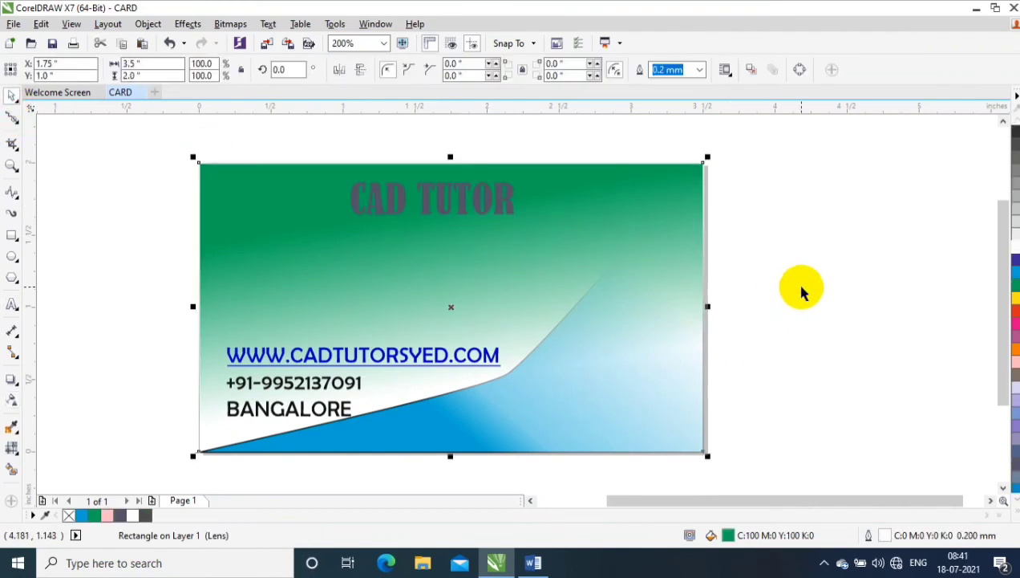
pyautogui.click(663, 348)
pyautogui.doubleClick(546, 405)
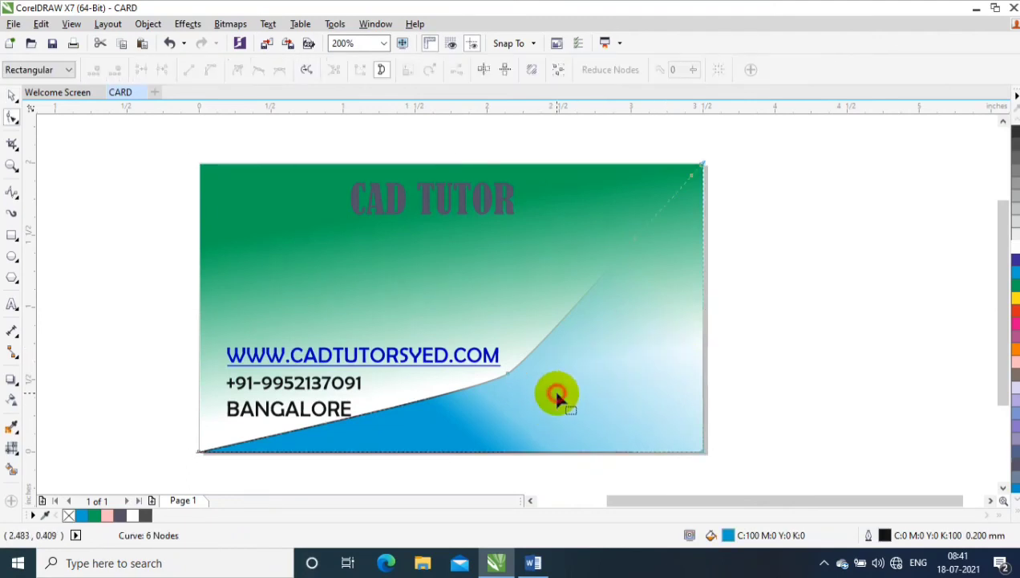
pyautogui.rightClick(1015, 247)
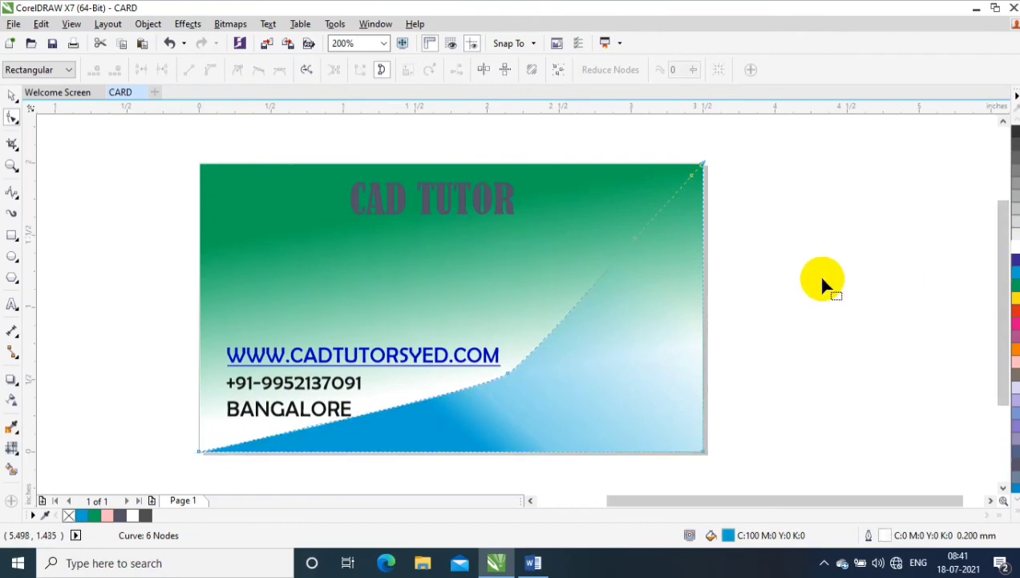
pyautogui.click(86, 290)
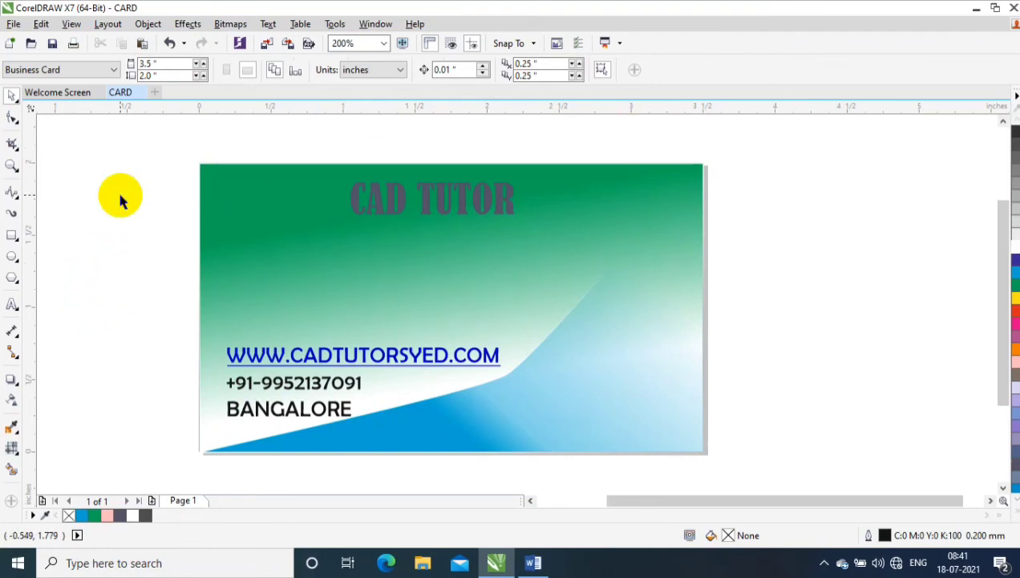
# Step: Select the word CAD in the CAD TUTOR title and colour it red
pyautogui.click(387, 189)
pyautogui.doubleClick(411, 207)
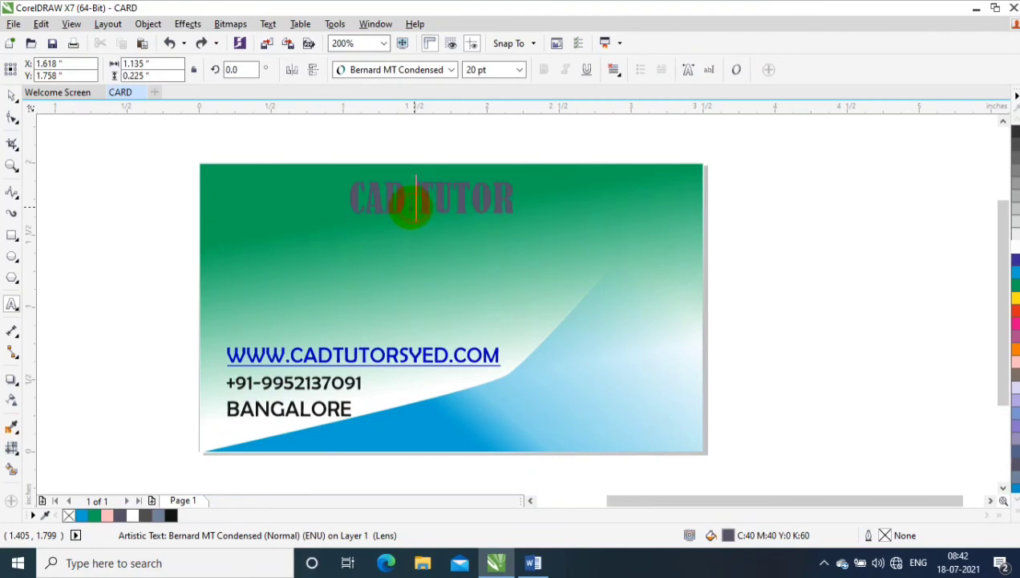
pyautogui.moveTo(410, 207); pyautogui.dragTo(353, 200)
pyautogui.click(1014, 310)
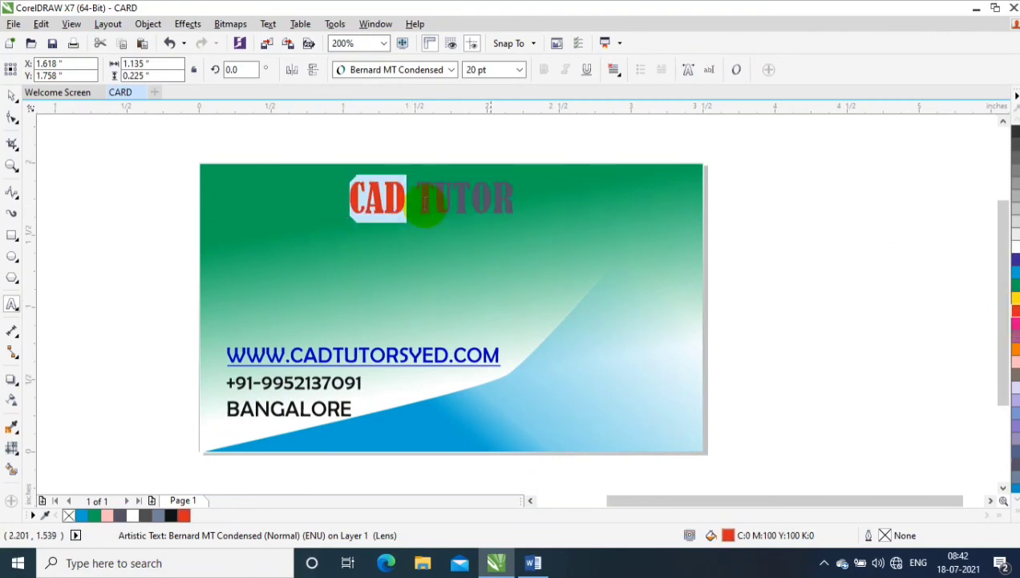
pyautogui.moveTo(417, 204); pyautogui.dragTo(518, 202)
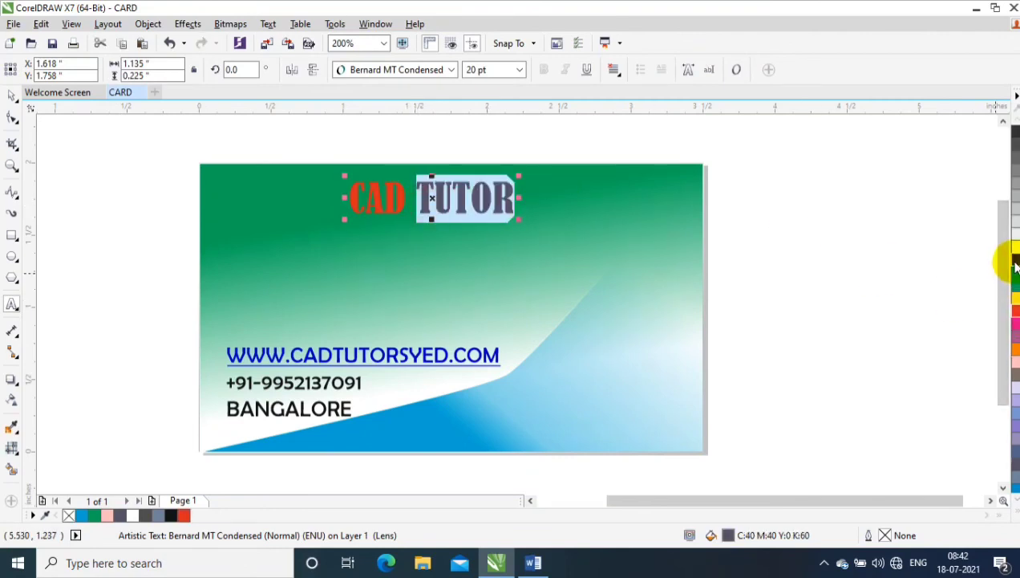